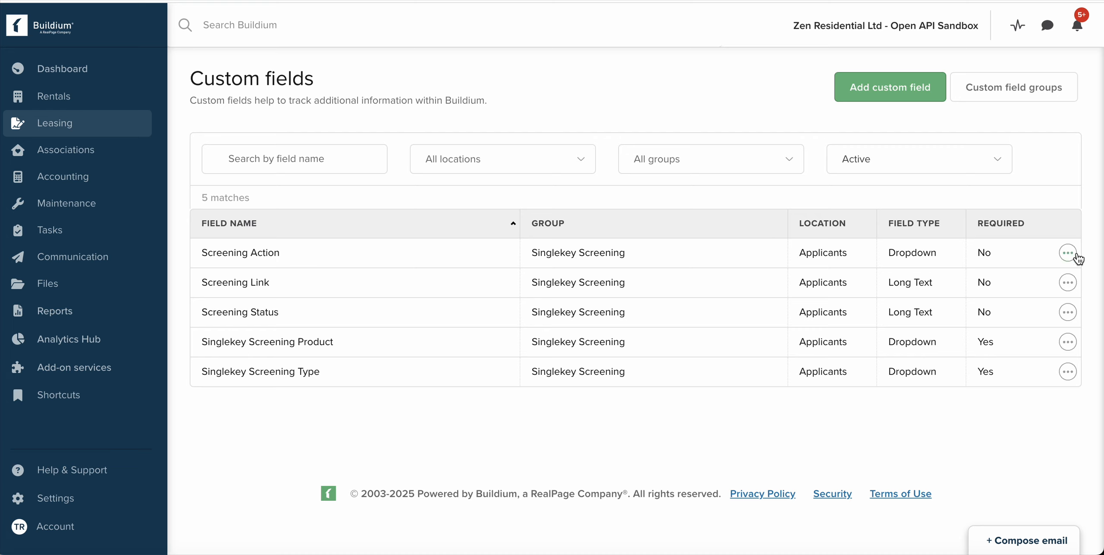
Step: Review the settings and dropdown options of the Screening Action custom field, leaving it unchanged
{"action": "left_click", "coordinate": [1068, 255]}
{"action": "left_click", "coordinate": [991, 280]}
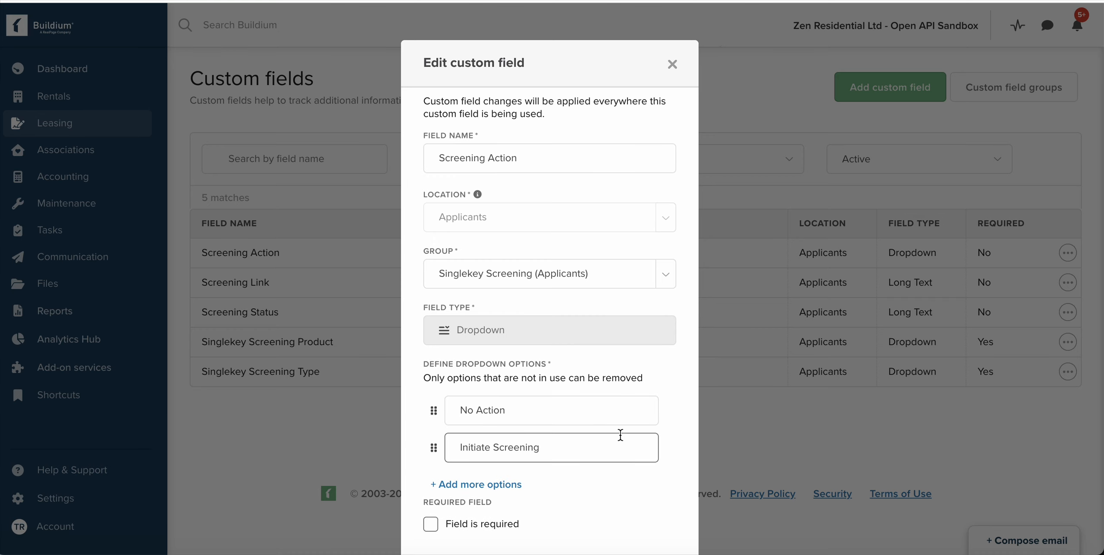
{"action": "scroll", "coordinate": [618, 436], "scroll_direction": "down", "scroll_amount": 3}
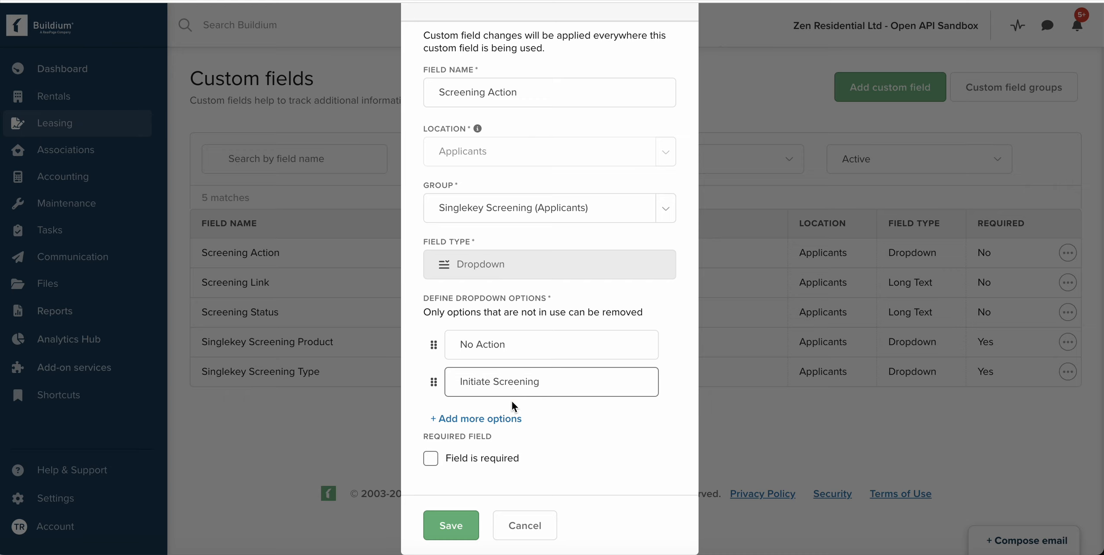
{"action": "left_click", "coordinate": [522, 525]}
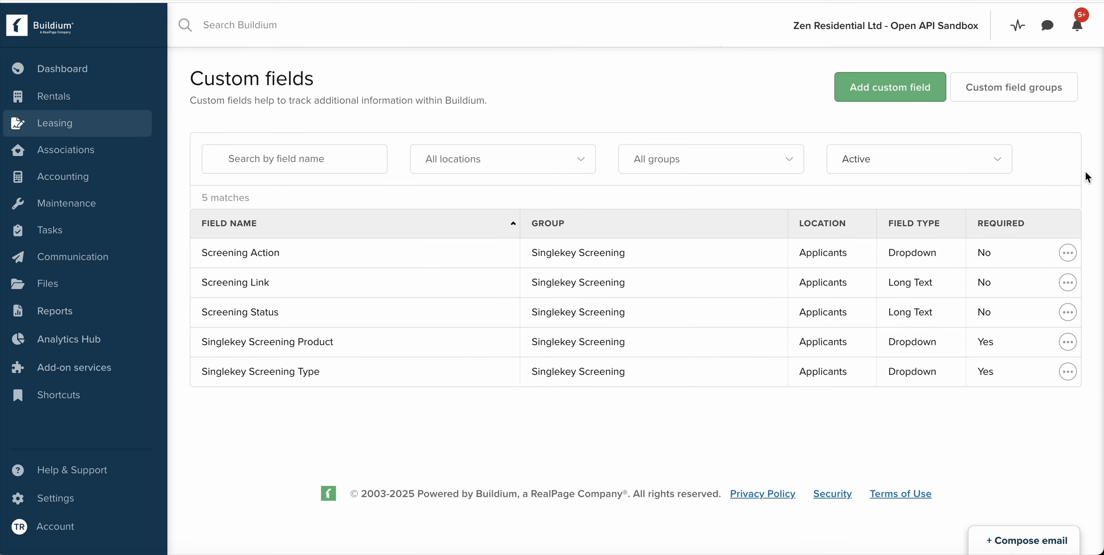
Step: Review the settings of the Screening Link and Screening Status custom fields, closing each without saving
{"action": "left_click", "coordinate": [1068, 284]}
{"action": "left_click", "coordinate": [971, 309]}
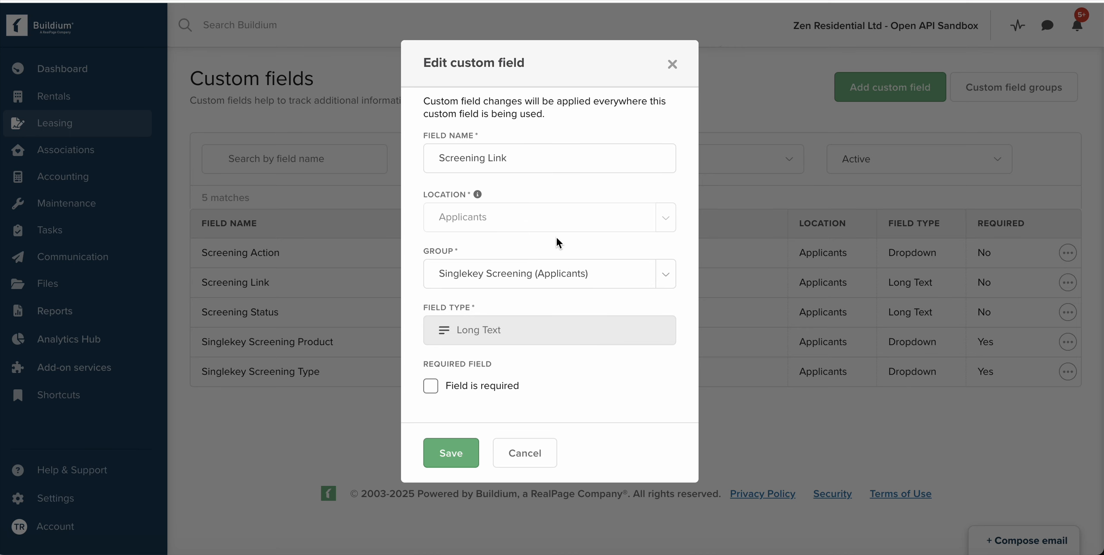
{"action": "left_click", "coordinate": [672, 65]}
{"action": "left_click", "coordinate": [1069, 313]}
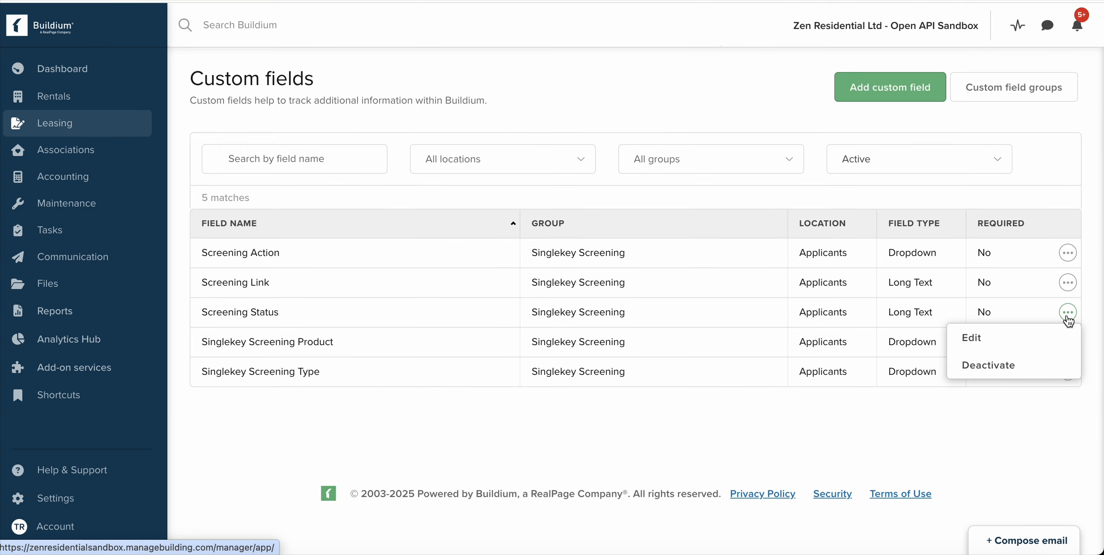
{"action": "left_click", "coordinate": [1031, 338]}
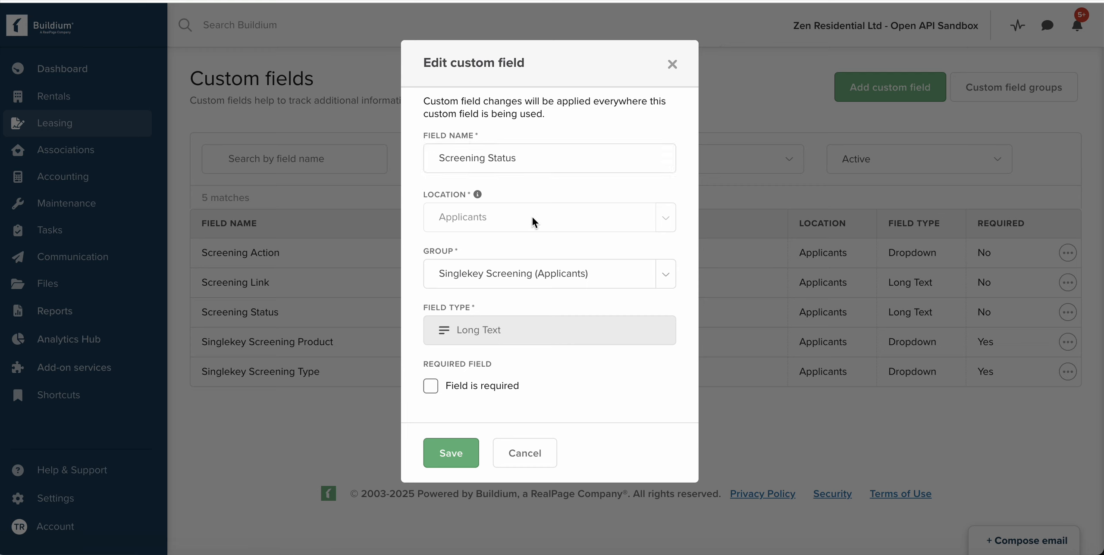
{"action": "left_click", "coordinate": [524, 452]}
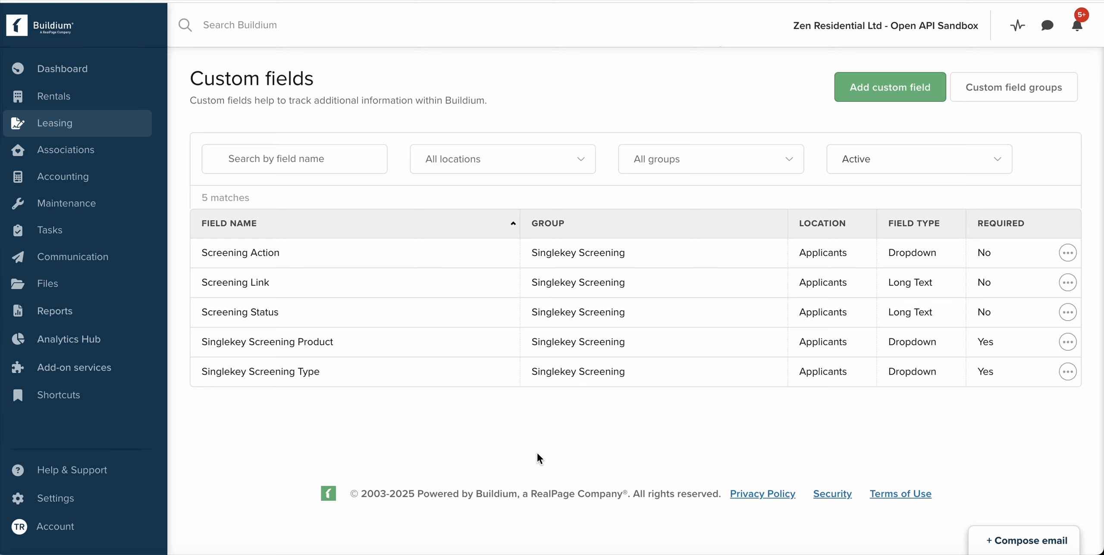
Step: Review the dropdown options and required setting of the Singlekey Screening Product custom field without saving
{"action": "left_click", "coordinate": [1069, 343]}
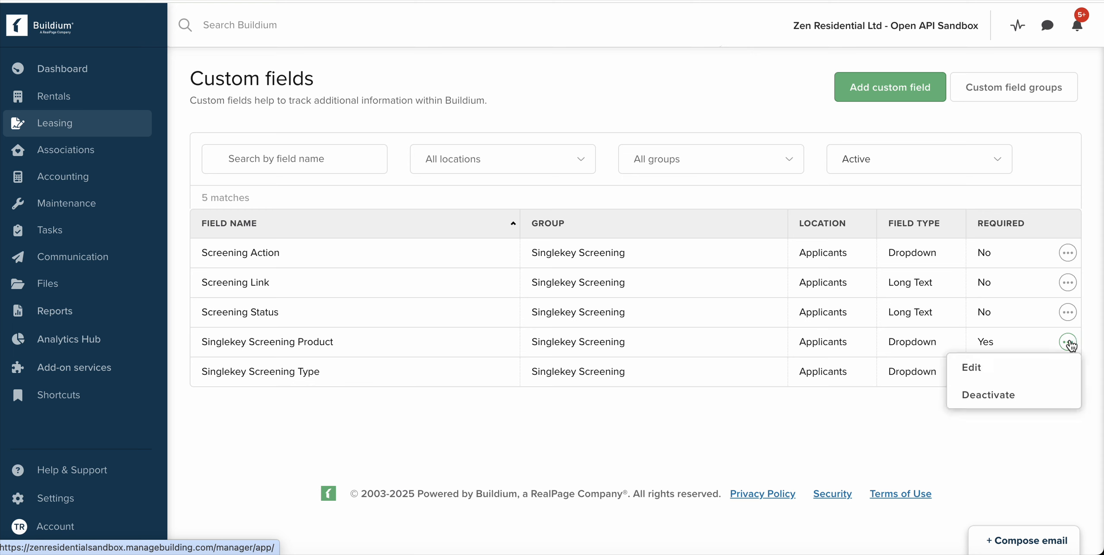
{"action": "left_click", "coordinate": [1006, 368]}
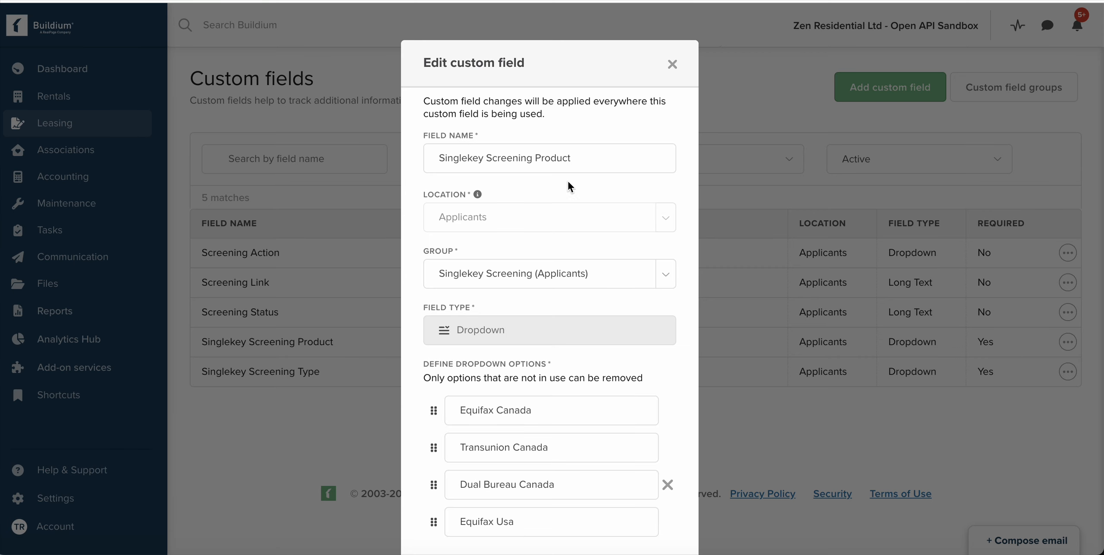
{"action": "scroll", "coordinate": [588, 214], "scroll_direction": "down", "scroll_amount": 3}
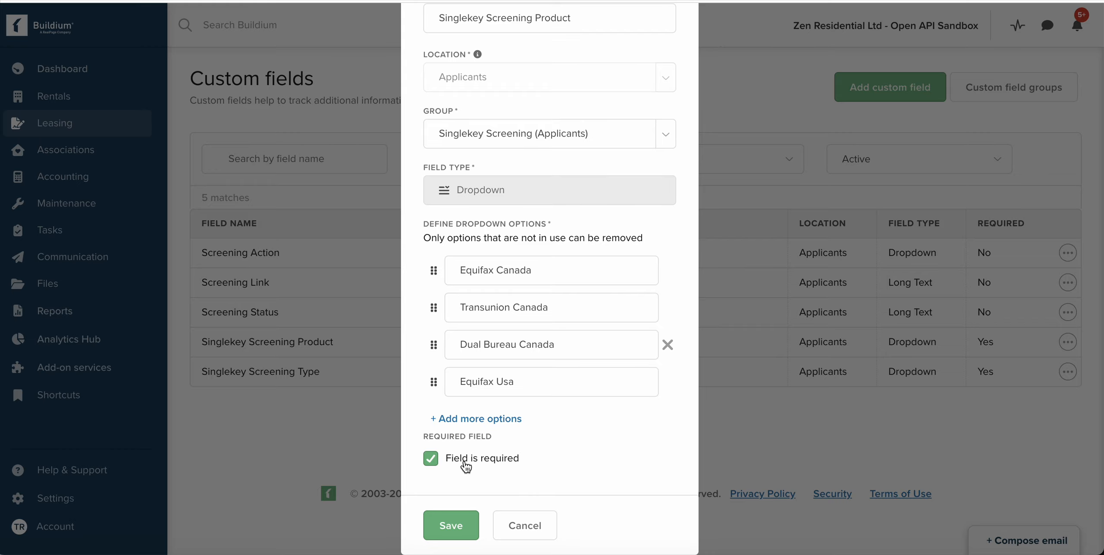
{"action": "left_click", "coordinate": [531, 522]}
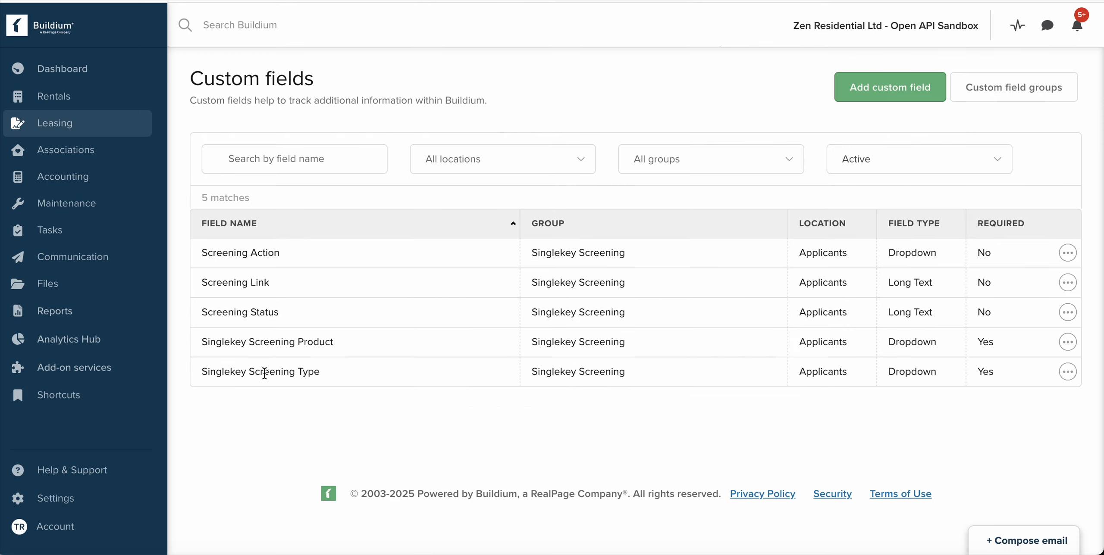
Step: Review the dropdown options and required setting of the Singlekey Screening Type custom field without saving
{"action": "left_click", "coordinate": [1067, 372]}
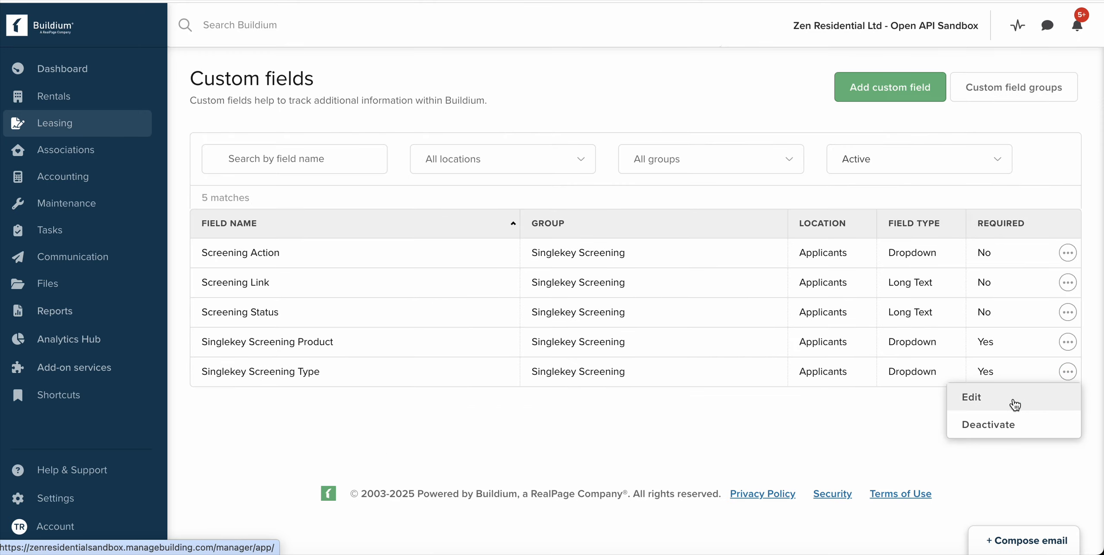
{"action": "left_click", "coordinate": [943, 399]}
{"action": "scroll", "coordinate": [643, 273], "scroll_direction": "down", "scroll_amount": 3}
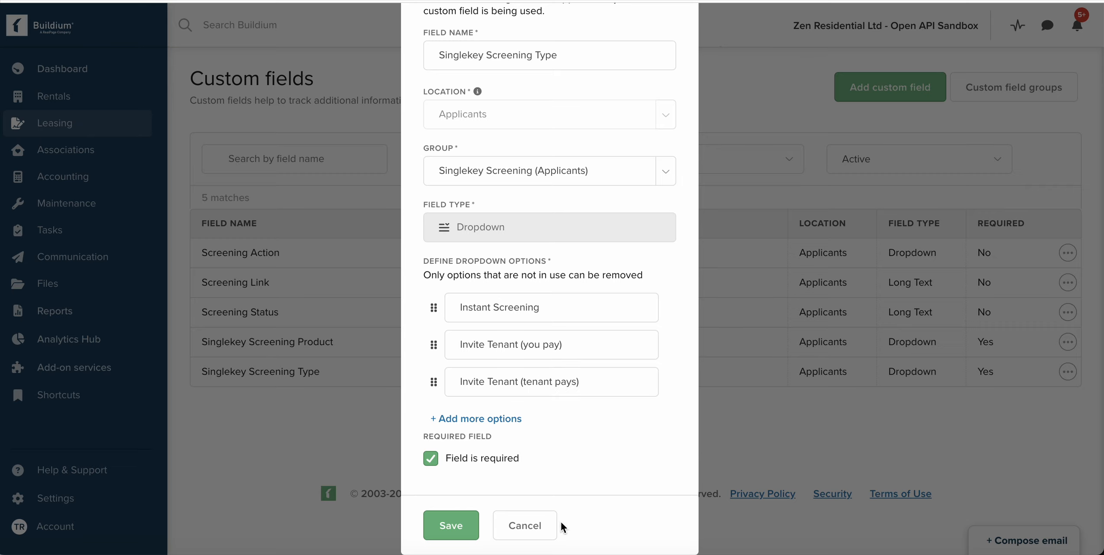
{"action": "left_click", "coordinate": [547, 530]}
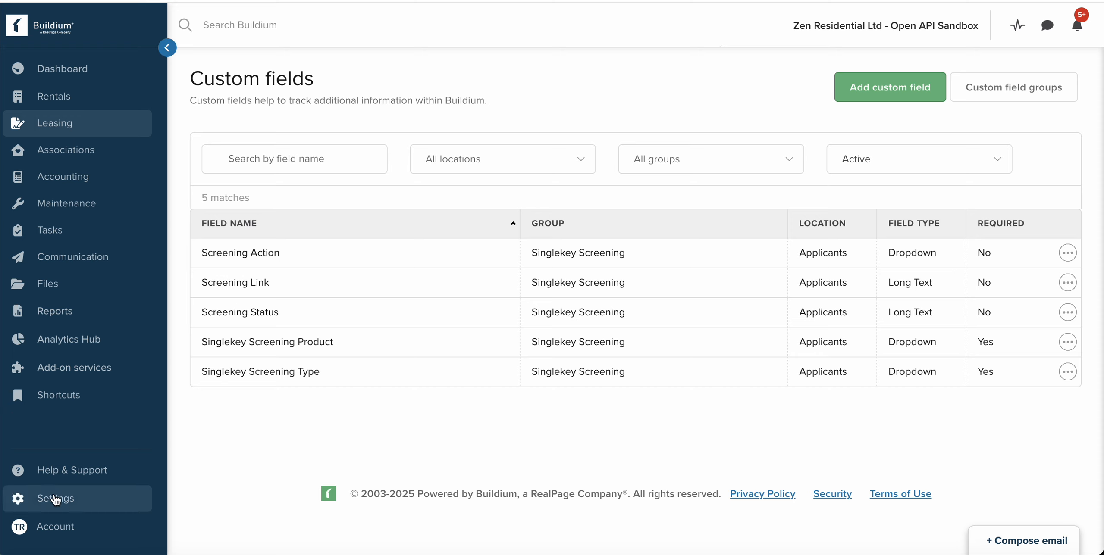
Step: Open the webhooks list in Developer Tools and start creating a new webhook endpoint
{"action": "left_click", "coordinate": [56, 499]}
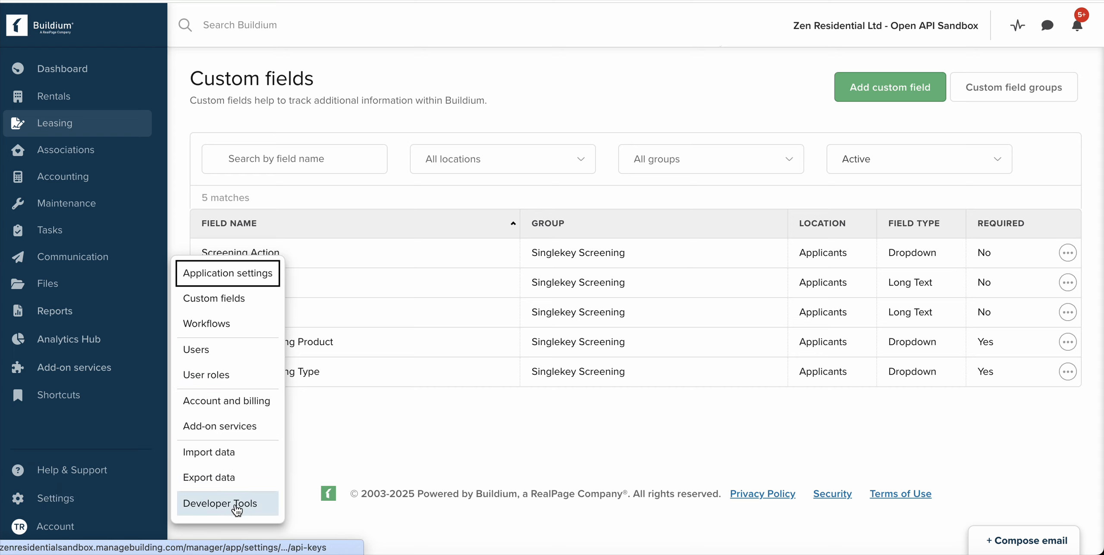
{"action": "left_click", "coordinate": [238, 504]}
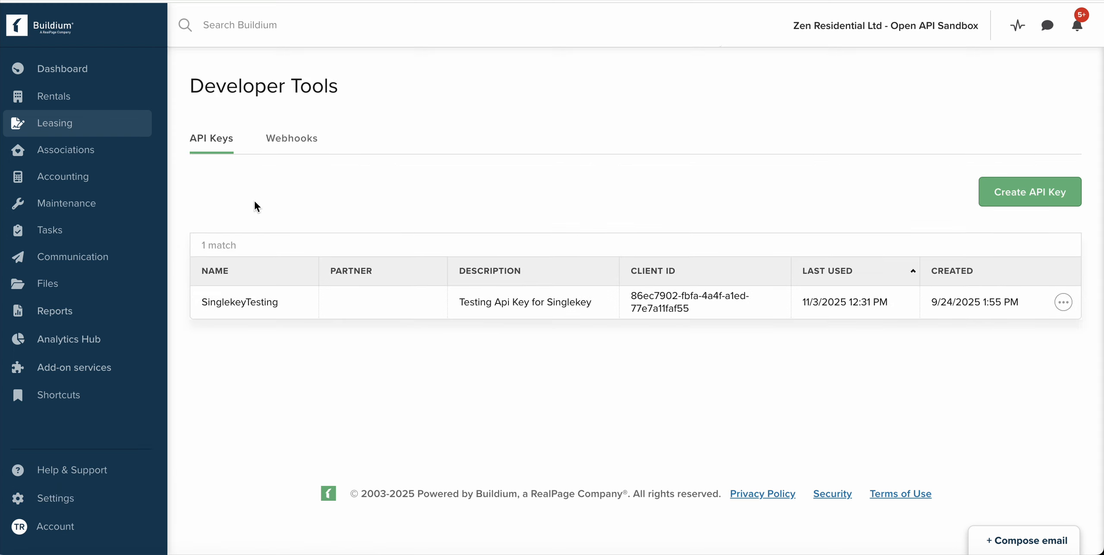
{"action": "left_click", "coordinate": [301, 146]}
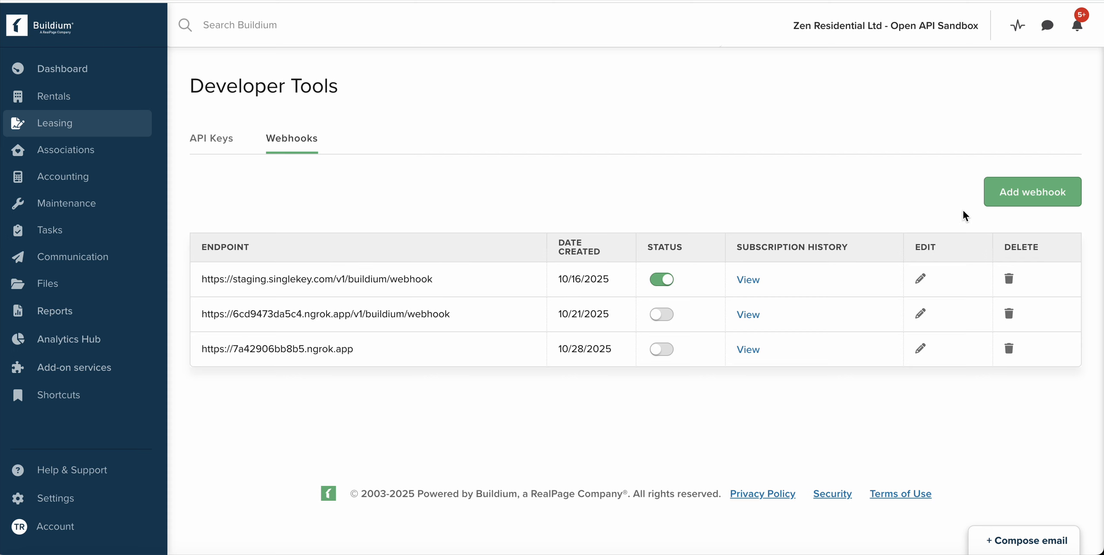
{"action": "left_click", "coordinate": [1045, 193]}
{"action": "left_click", "coordinate": [425, 134]}
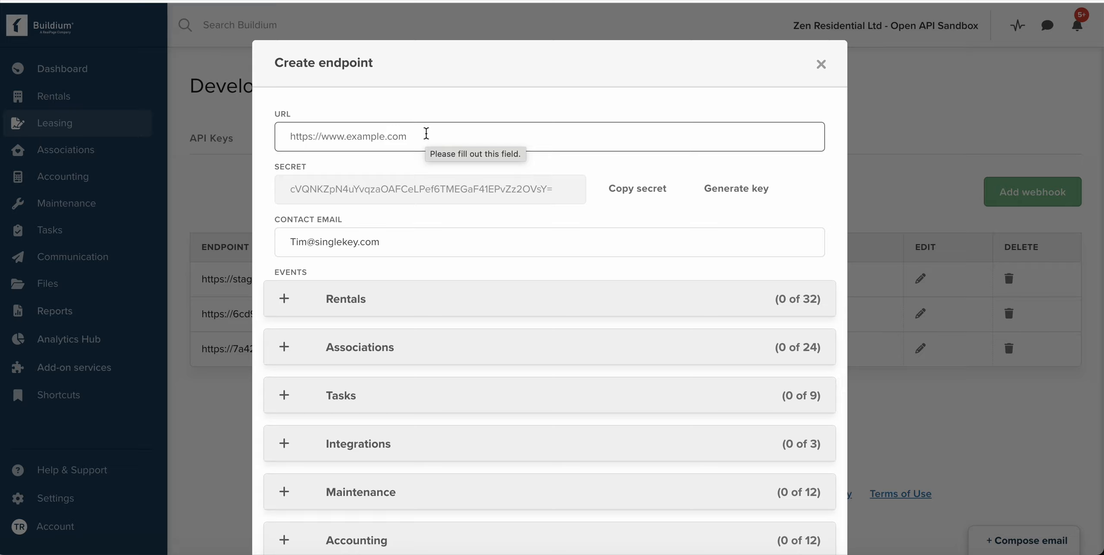
Step: Subscribe the webhook to the Rentals events Applicant.Created, Applicant.Updated, Applicant.Deleted, ApplicantApplication.Created and ApplicantApplication.Updated
{"action": "scroll", "coordinate": [426, 138], "scroll_direction": "down", "scroll_amount": 2}
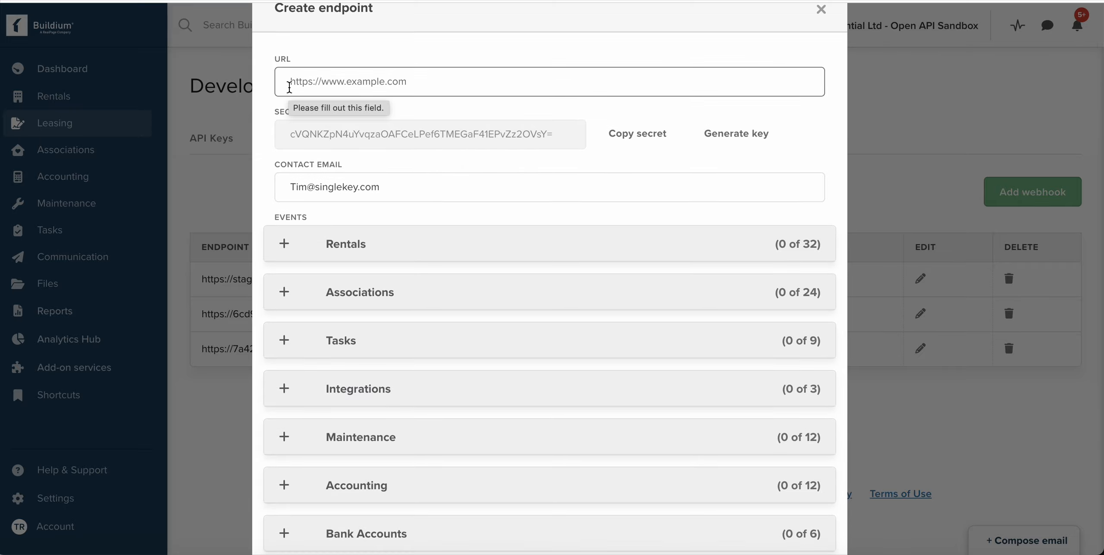
{"action": "scroll", "coordinate": [460, 266], "scroll_direction": "down", "scroll_amount": 1}
{"action": "scroll", "coordinate": [460, 266], "scroll_direction": "down", "scroll_amount": 5}
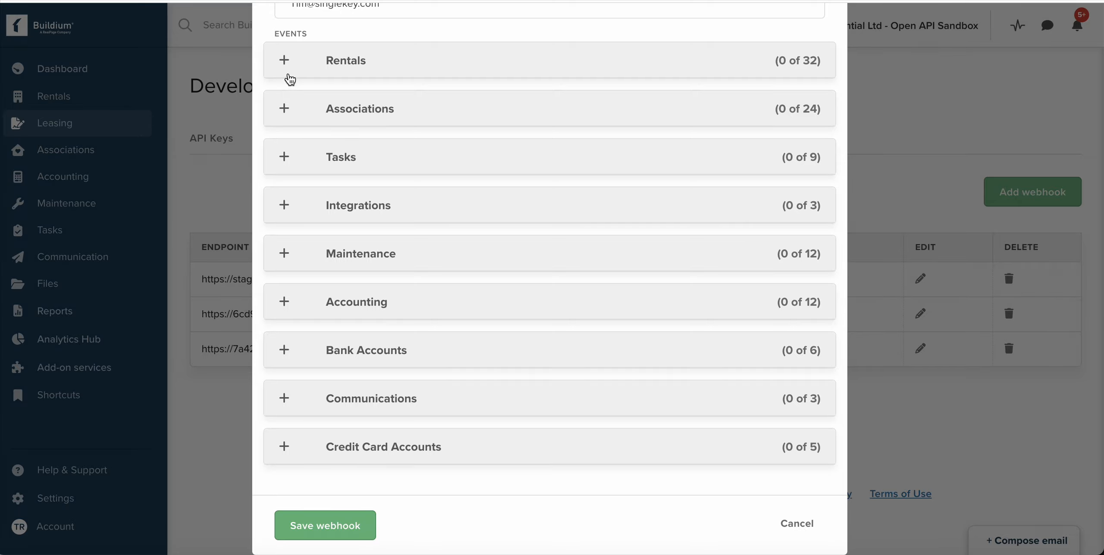
{"action": "left_click", "coordinate": [289, 59]}
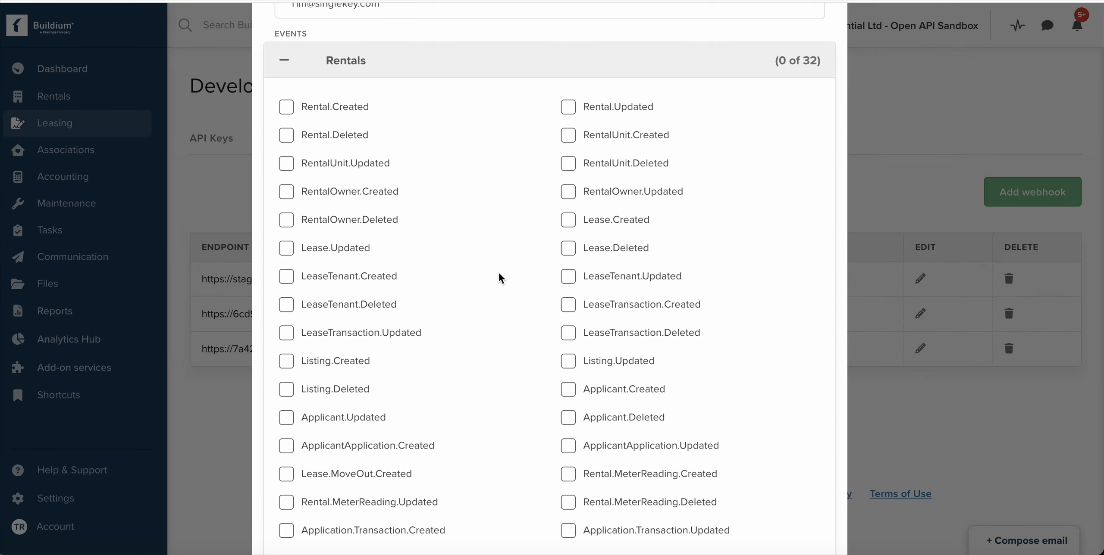
{"action": "scroll", "coordinate": [500, 278], "scroll_direction": "down", "scroll_amount": 4}
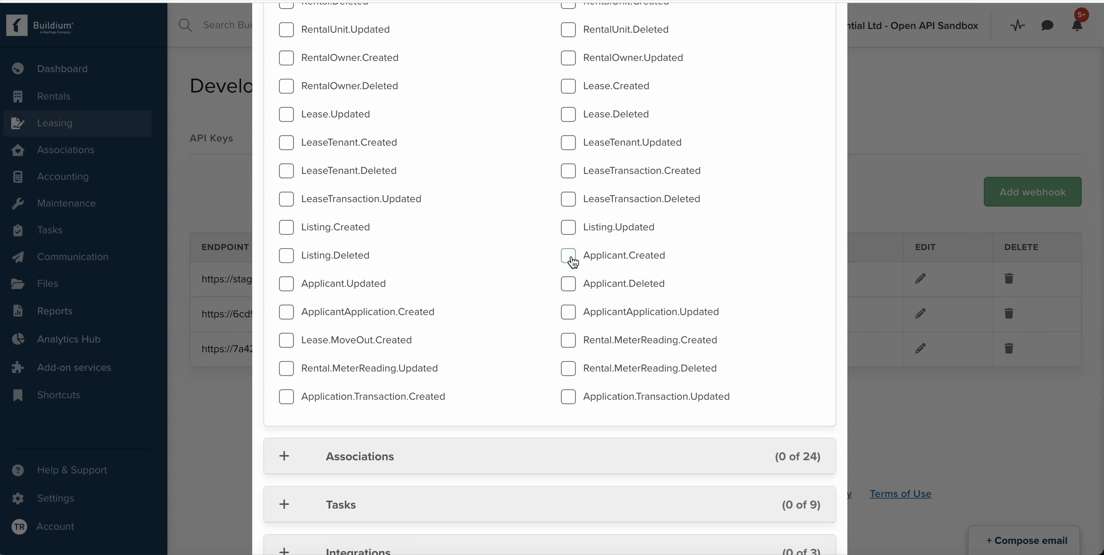
{"action": "left_click", "coordinate": [570, 258]}
{"action": "left_click", "coordinate": [570, 286]}
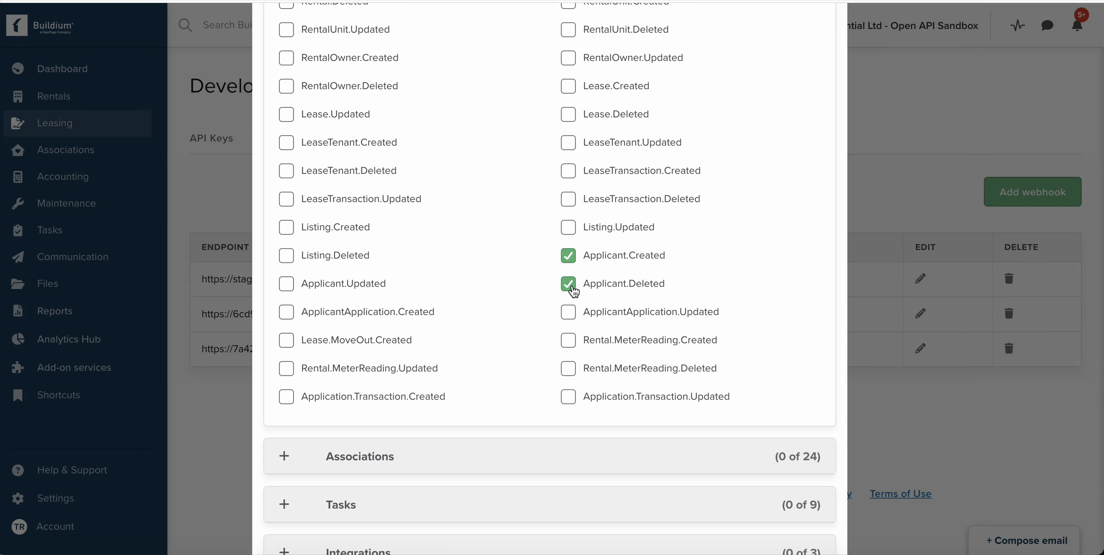
{"action": "left_click", "coordinate": [573, 317]}
{"action": "left_click", "coordinate": [287, 314]}
{"action": "left_click", "coordinate": [287, 286]}
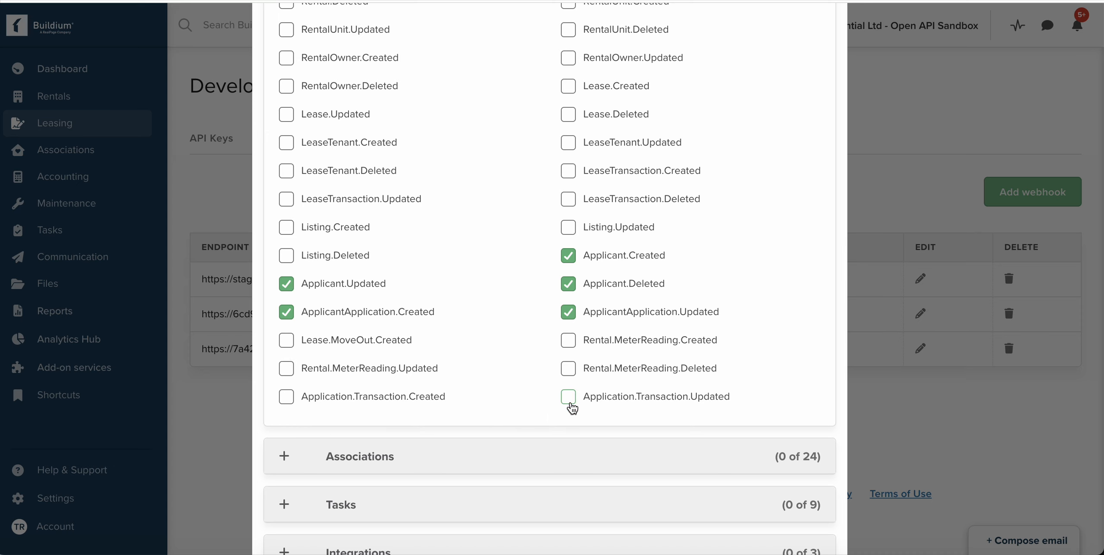
Step: Activate the new endpoint's URL field and switch to Terminal to get the SingleKey webhook address
{"action": "scroll", "coordinate": [572, 408], "scroll_direction": "up", "scroll_amount": 2}
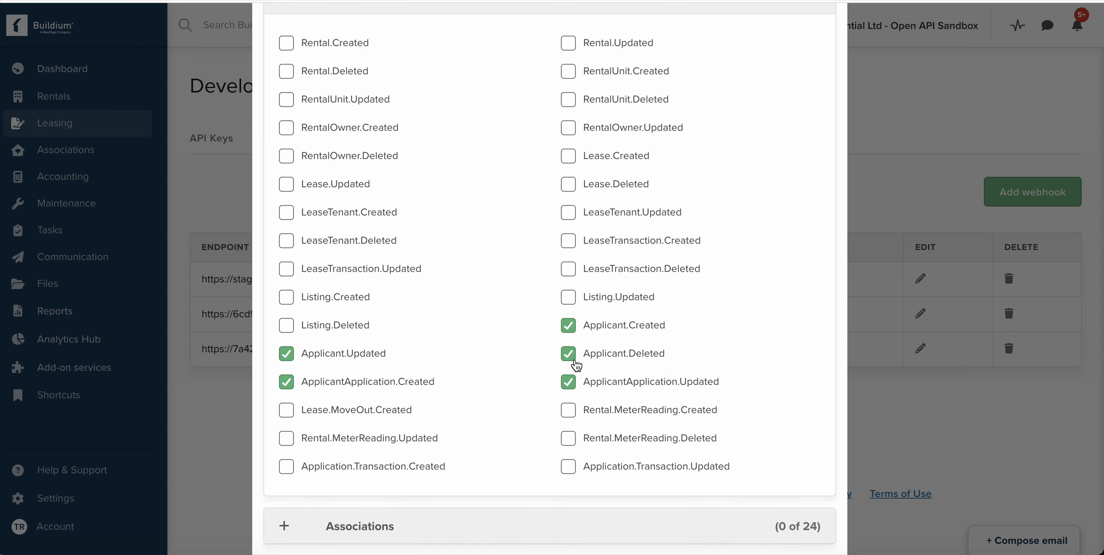
{"action": "scroll", "coordinate": [298, 351], "scroll_direction": "up", "scroll_amount": 1}
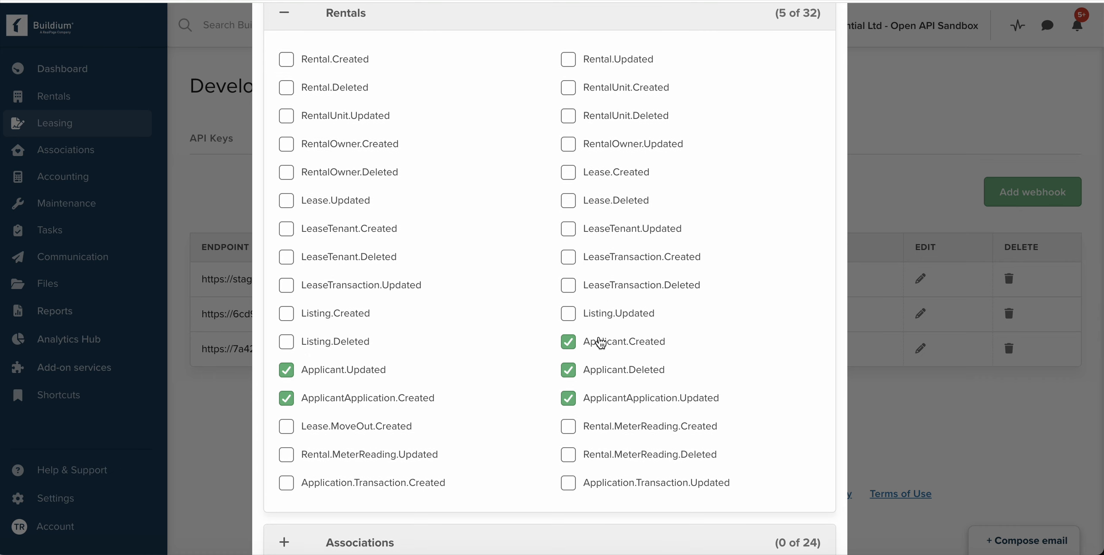
{"action": "scroll", "coordinate": [600, 343], "scroll_direction": "down", "scroll_amount": 5}
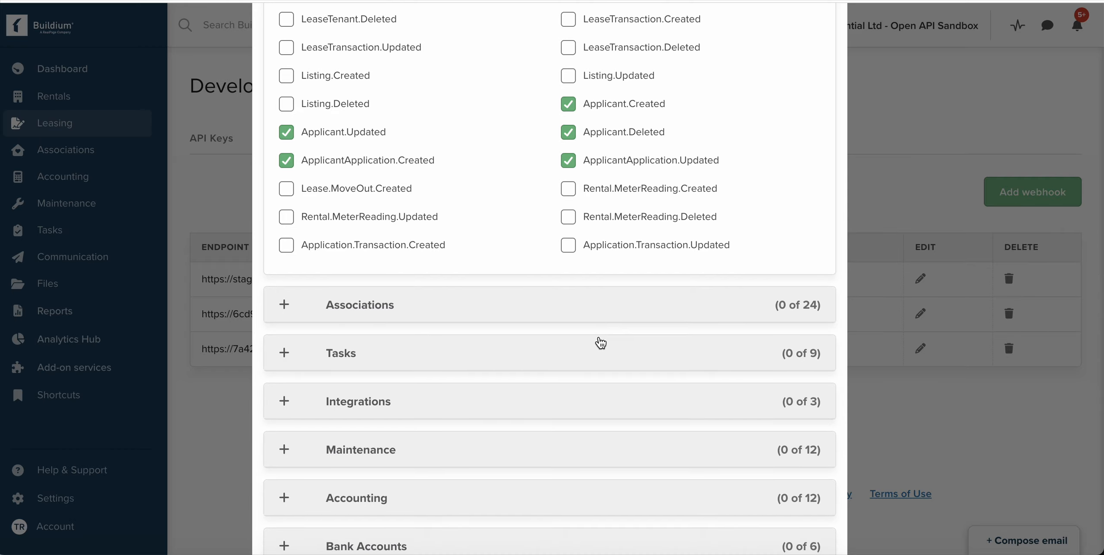
{"action": "scroll", "coordinate": [600, 343], "scroll_direction": "up", "scroll_amount": 2}
{"action": "scroll", "coordinate": [600, 343], "scroll_direction": "down", "scroll_amount": 2}
{"action": "scroll", "coordinate": [600, 343], "scroll_direction": "up", "scroll_amount": 10}
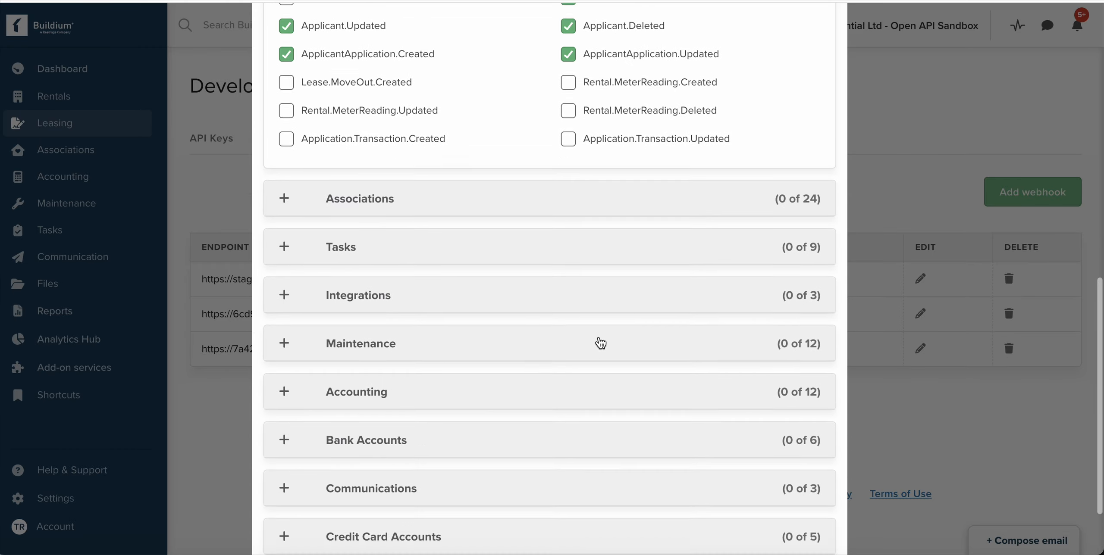
{"action": "left_click", "coordinate": [351, 135]}
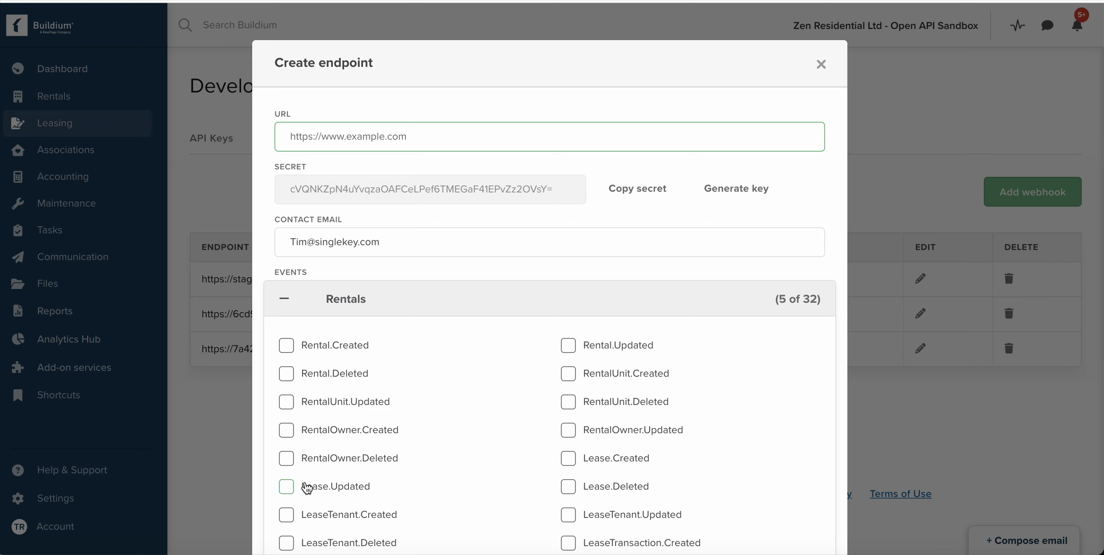
{"action": "left_click", "coordinate": [77, 554]}
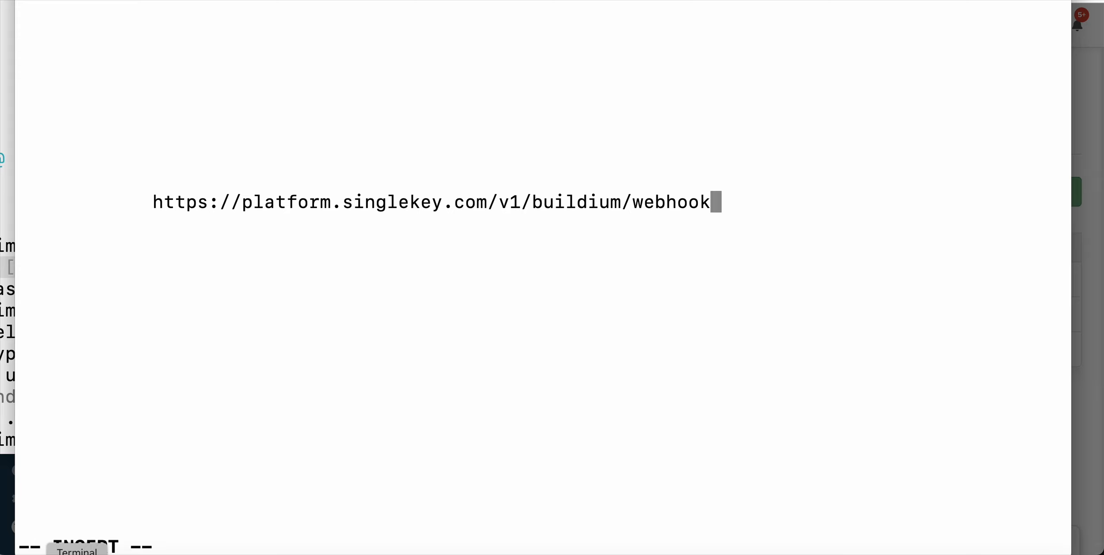